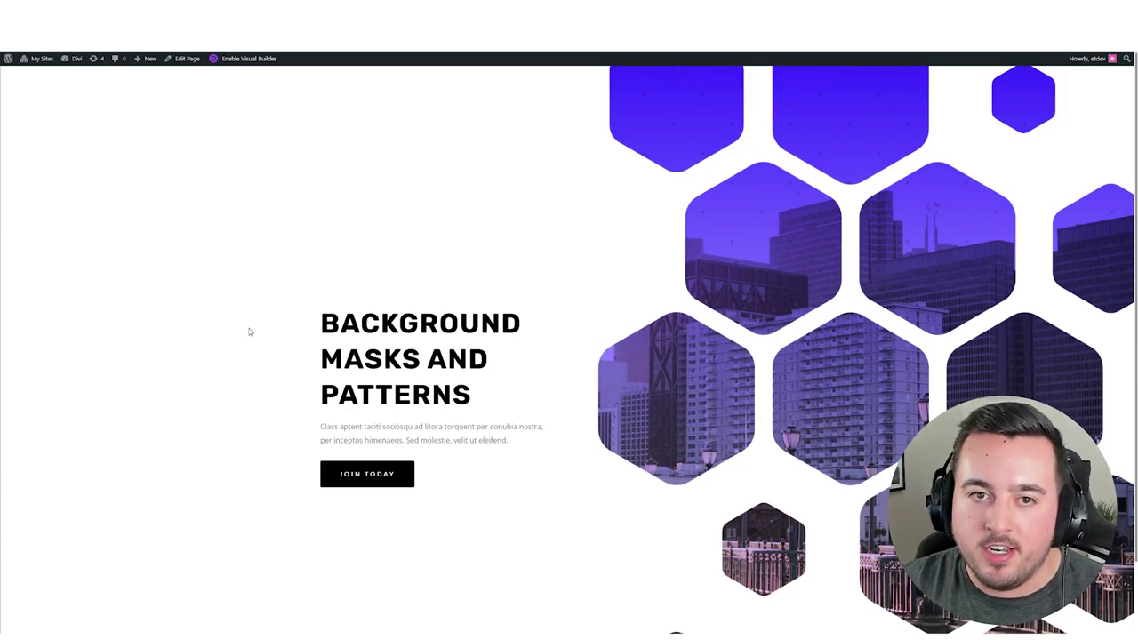
# - Scroll the blank page in the visual editor to look it over
pyautogui.scroll(-2, 251, 331)
pyautogui.scroll(2, 256, 332)
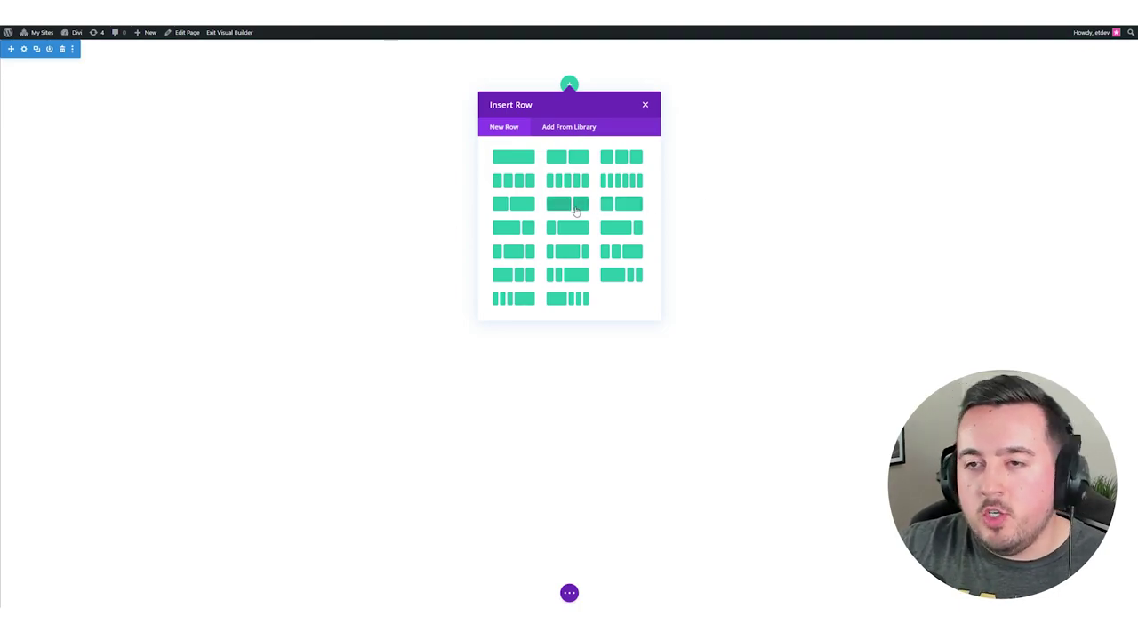
# - Insert a row with the 2/3 + 1/3 column layout
pyautogui.click(575, 210)
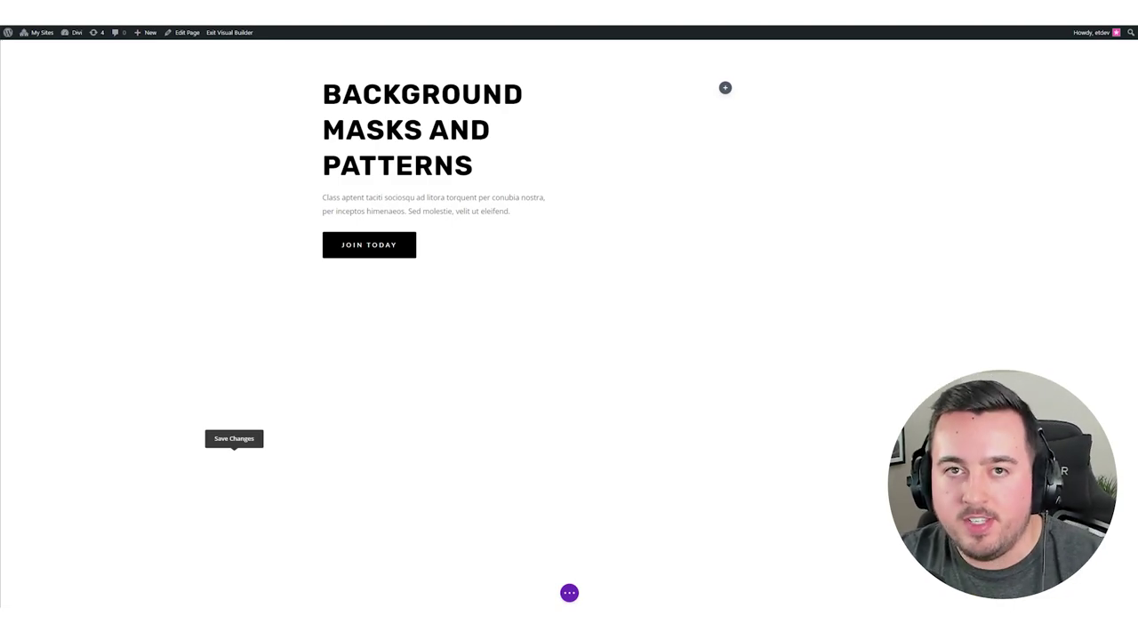
# - Set the section's desktop top and bottom padding to 20vw
pyautogui.click(23, 48)
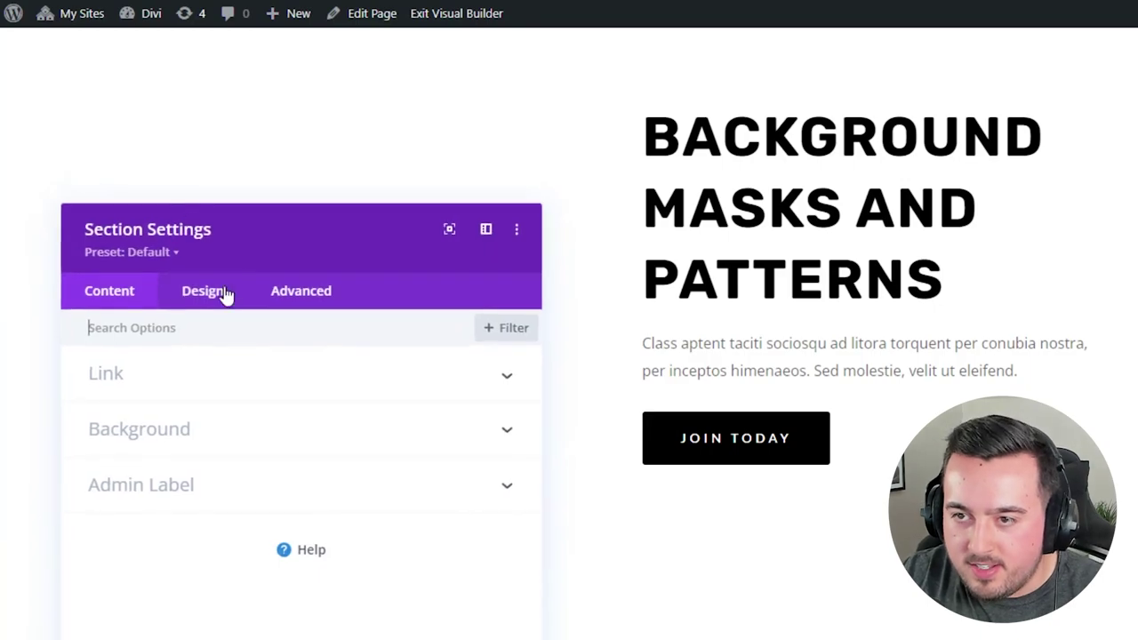
pyautogui.click(226, 295)
pyautogui.click(158, 537)
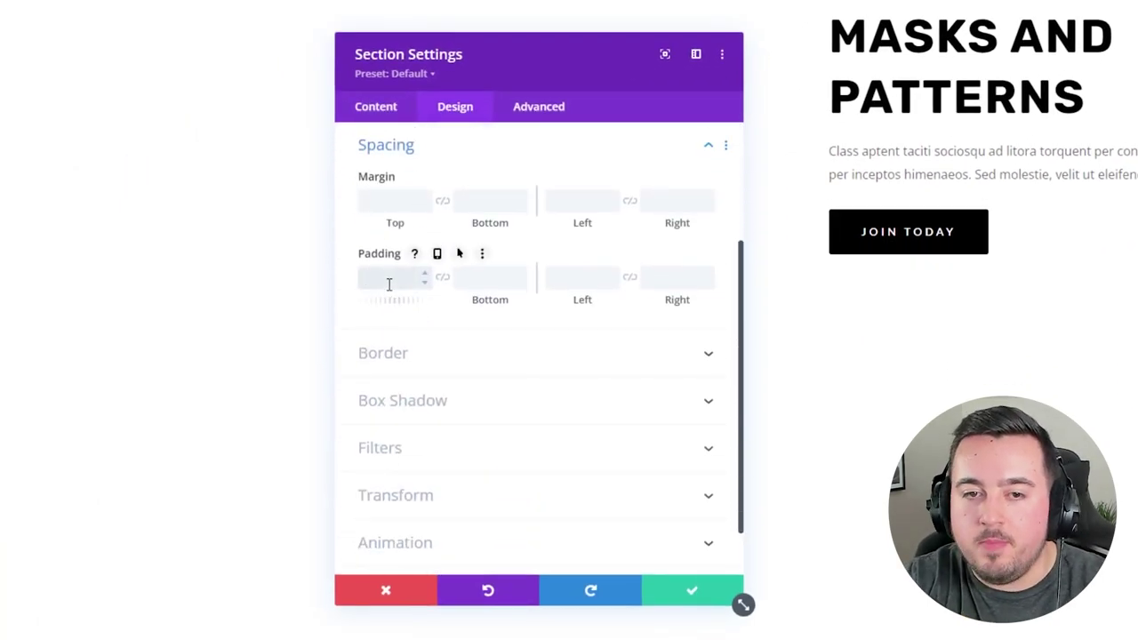
pyautogui.write('20vw')
pyautogui.press('Tab')
pyautogui.write('20v')
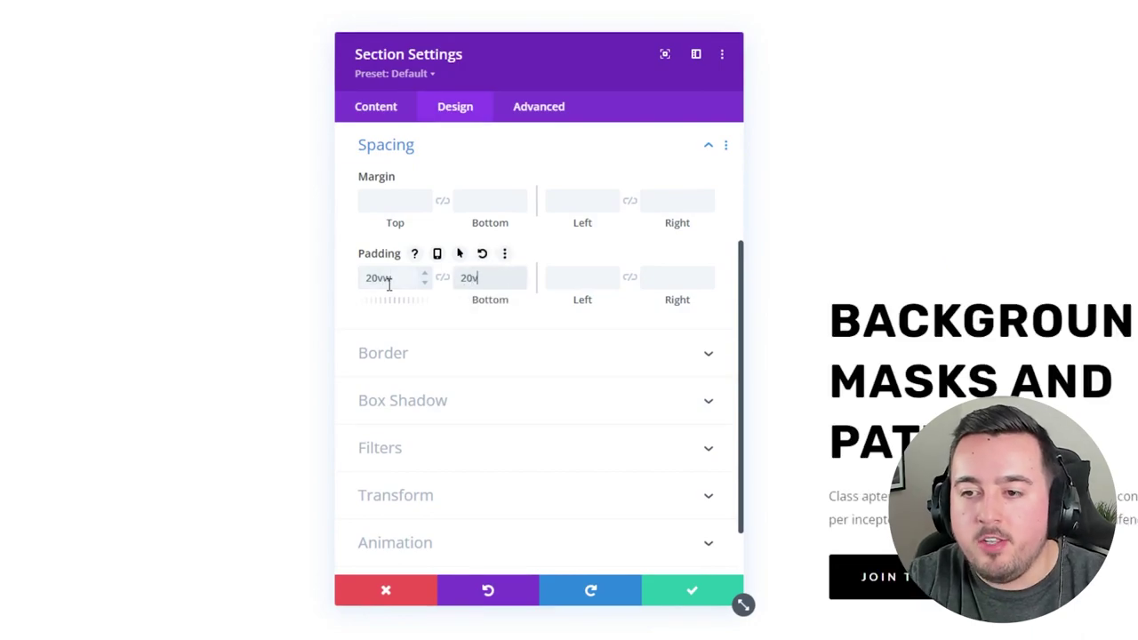
pyautogui.write('w')
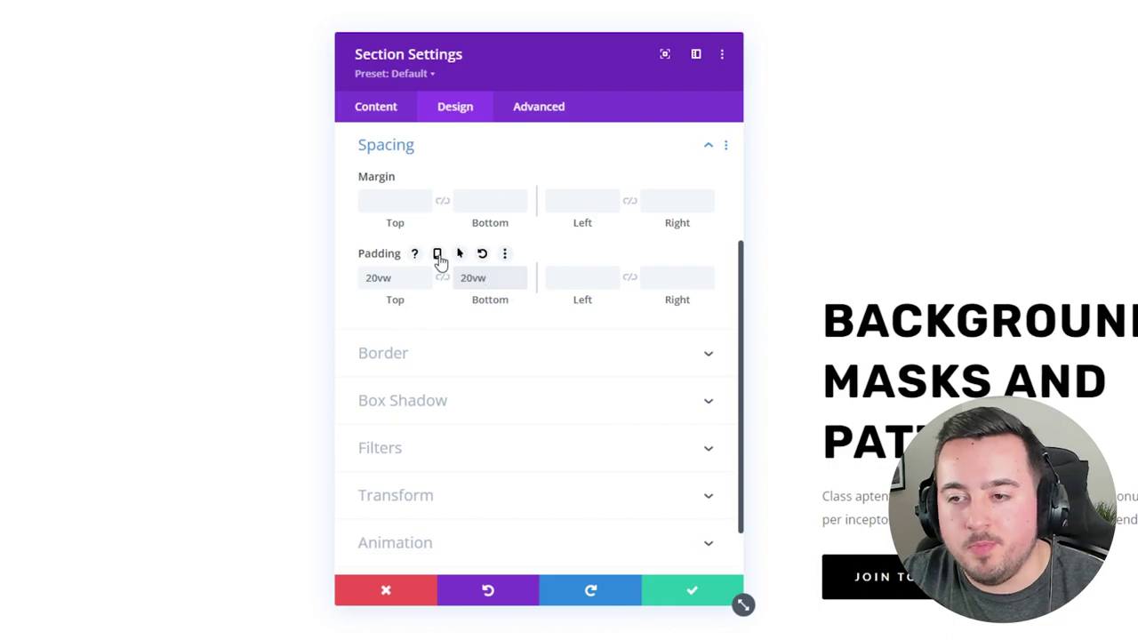
# - Enable responsive padding and give tablet 8vw top and 48vw bottom padding
pyautogui.click(438, 255)
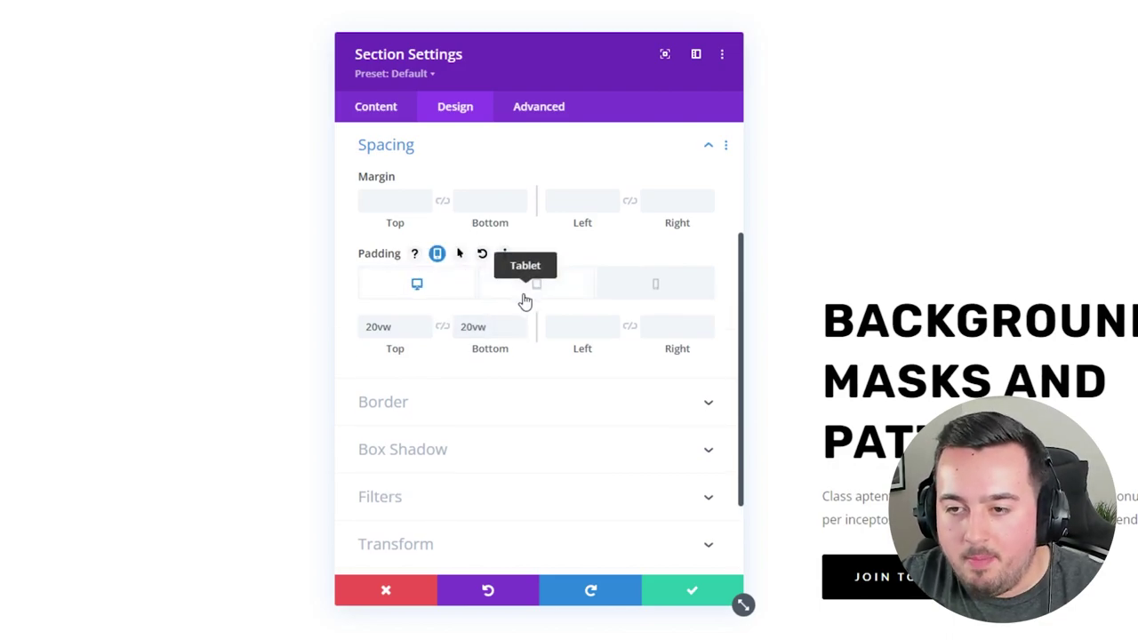
pyautogui.click(528, 299)
pyautogui.click(402, 326)
pyautogui.write('8vw')
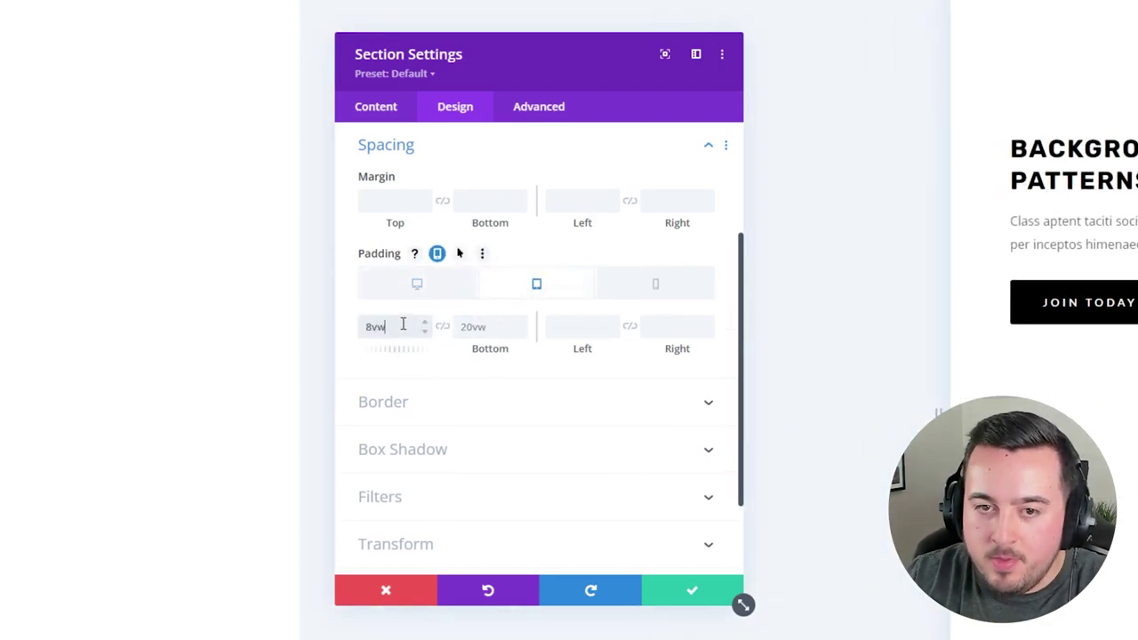
pyautogui.press('Tab')
pyautogui.write('48vw')
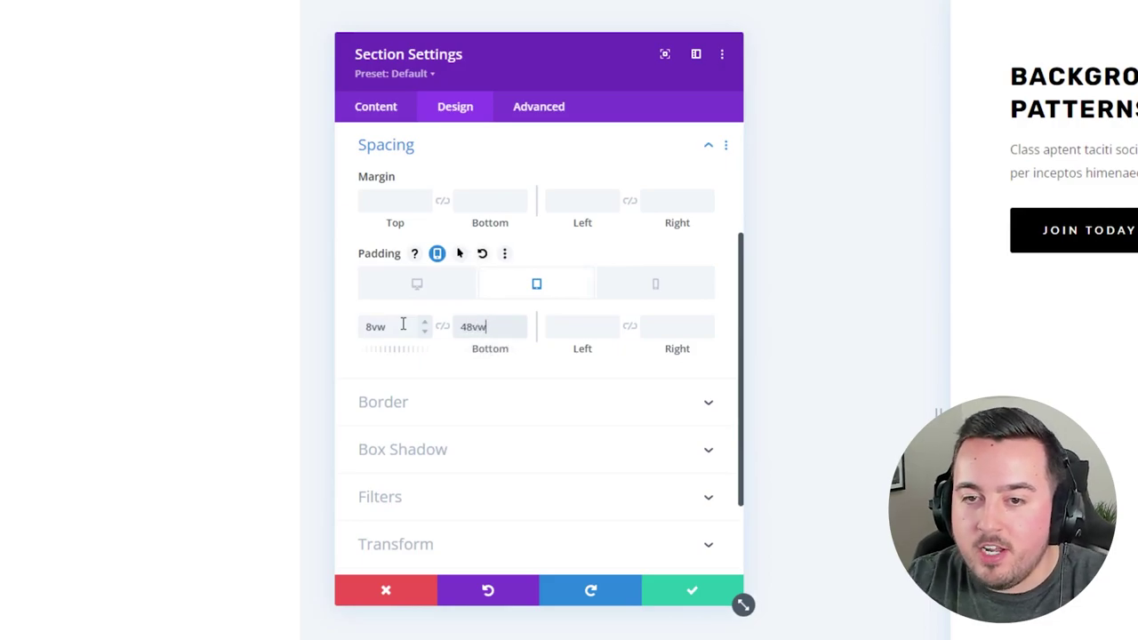
# - Give phone 8vw top and 70vw bottom padding
pyautogui.click(666, 289)
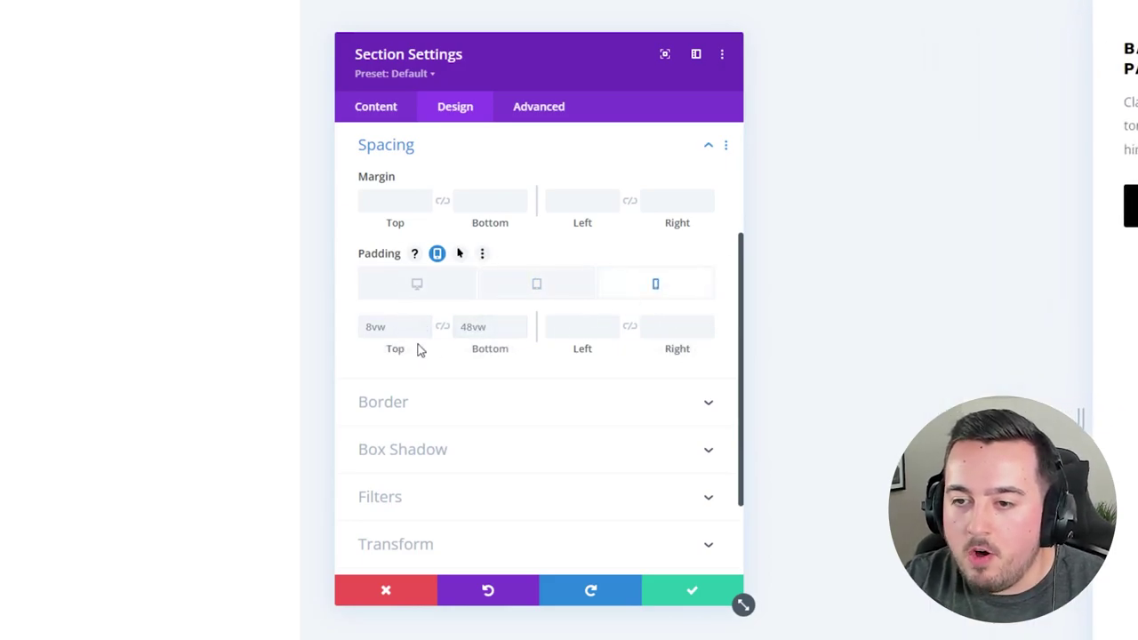
pyautogui.click(389, 326)
pyautogui.write('8vw')
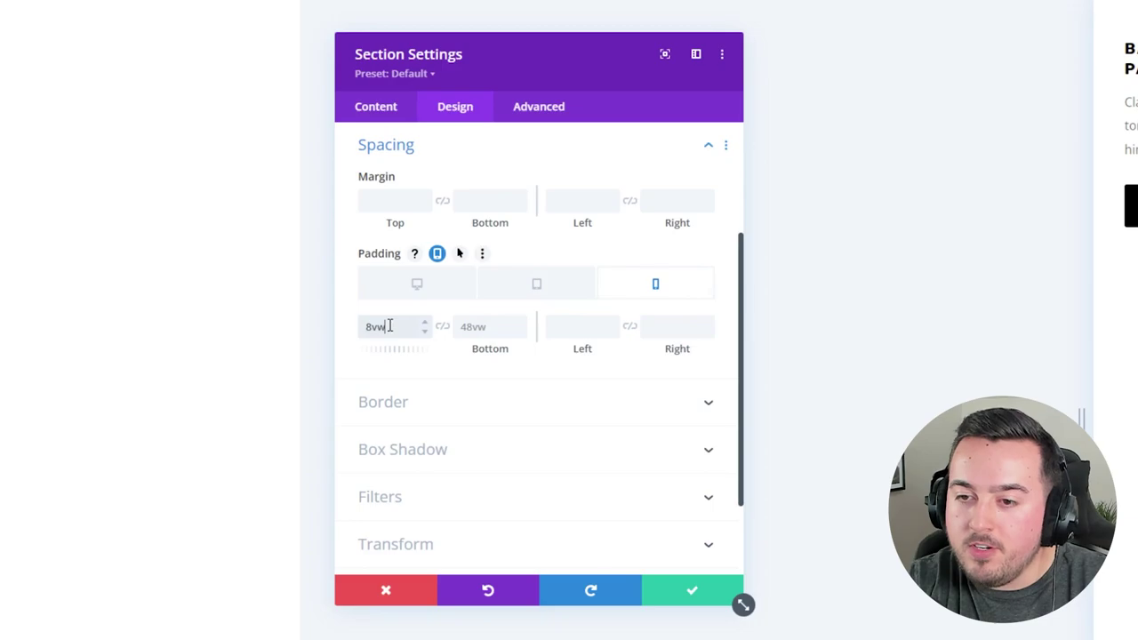
pyautogui.press('Tab')
pyautogui.write('70vw')
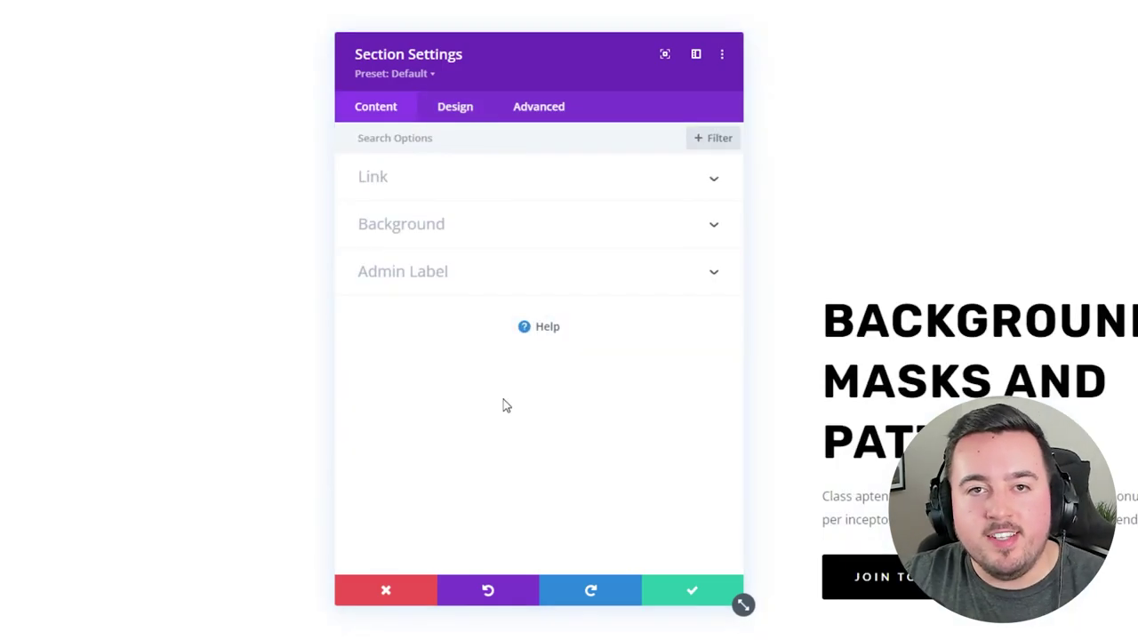
# - Add the city waterfront photo as the section's background image
pyautogui.click(474, 235)
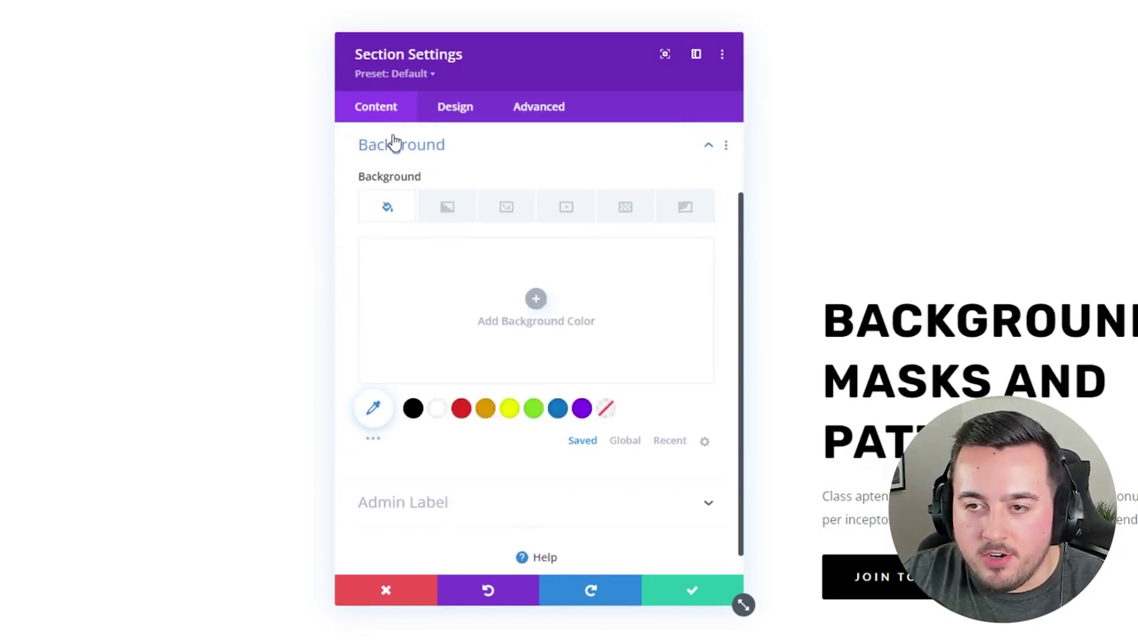
pyautogui.click(503, 211)
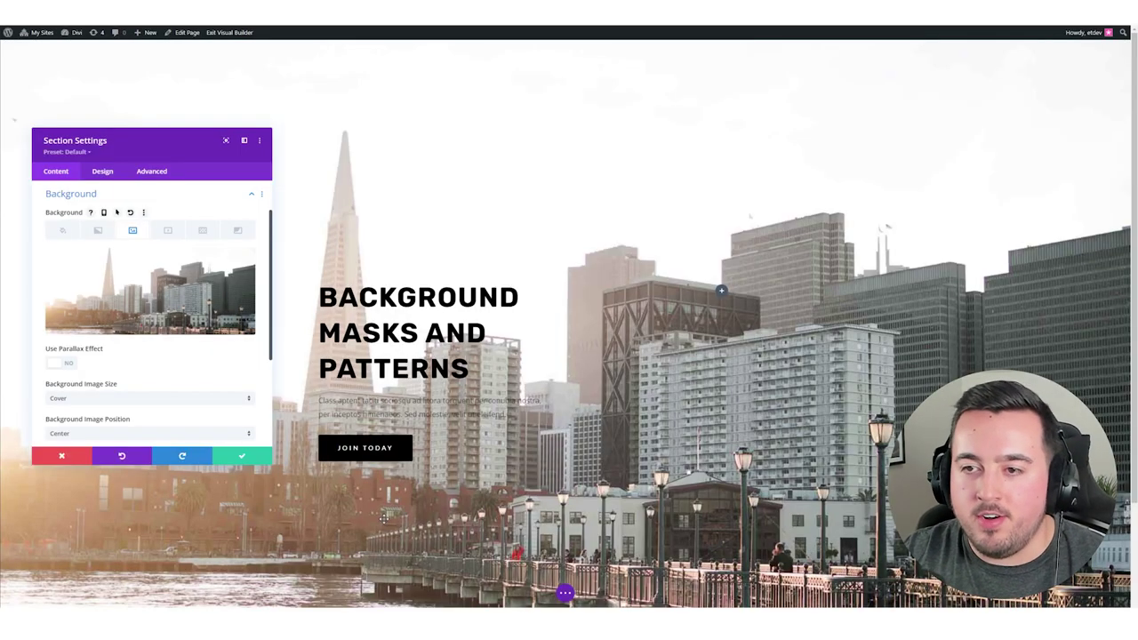
# - Add a #3e22ff-to-transparent gradient and place it above the background photo
pyautogui.click(105, 237)
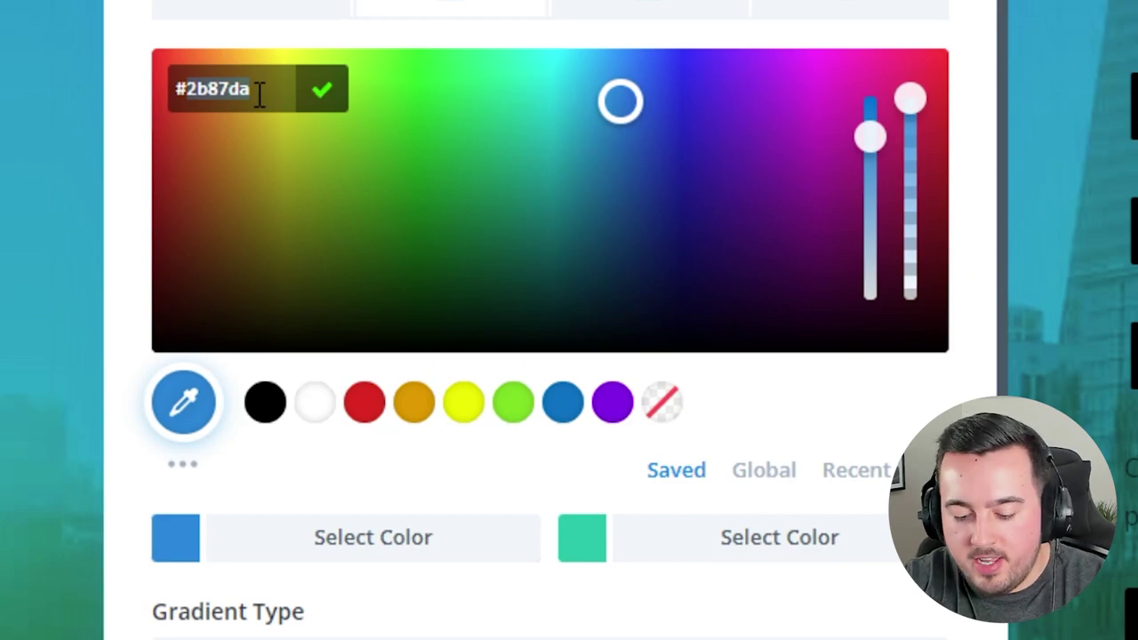
pyautogui.write('3e22')
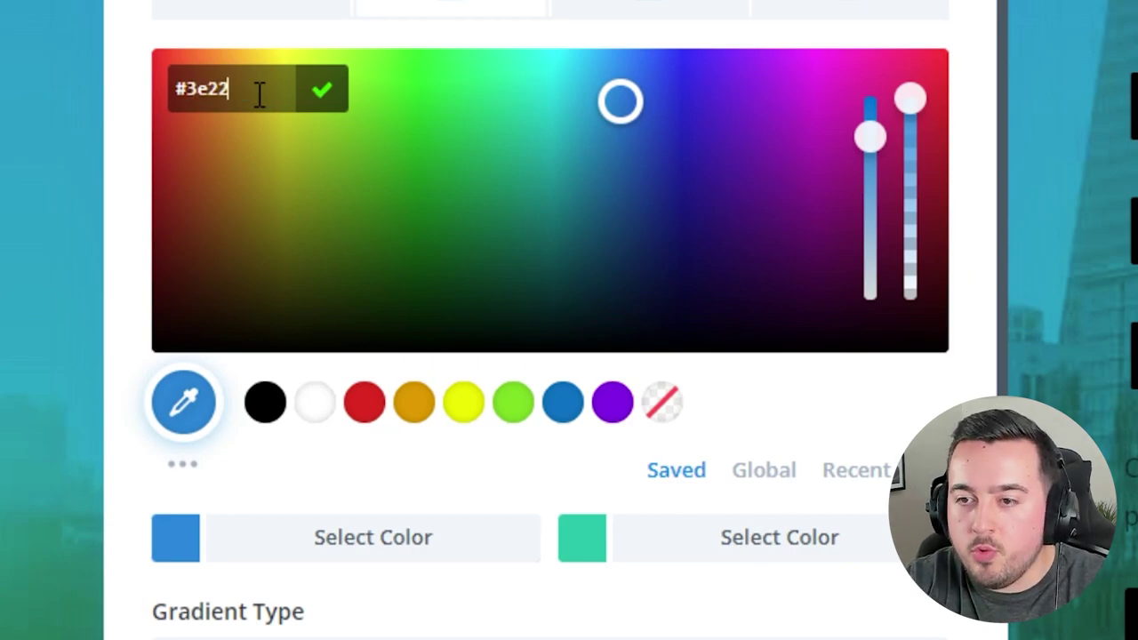
pyautogui.write('ff')
pyautogui.press('Return')
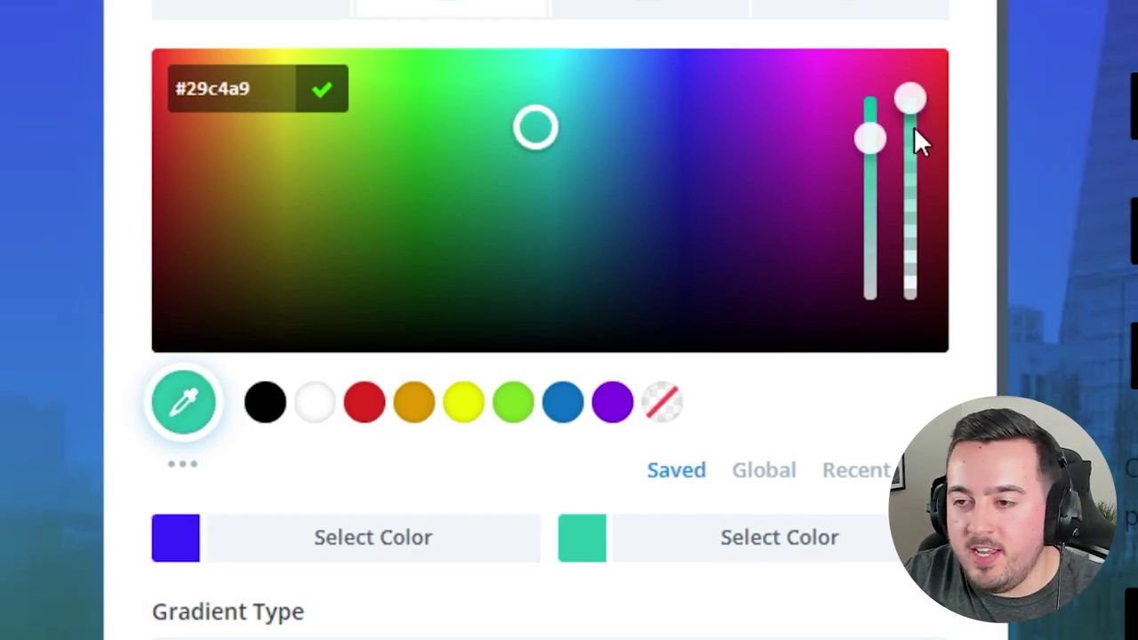
pyautogui.moveTo(912, 125); pyautogui.dragTo(920, 355)
pyautogui.click(925, 382)
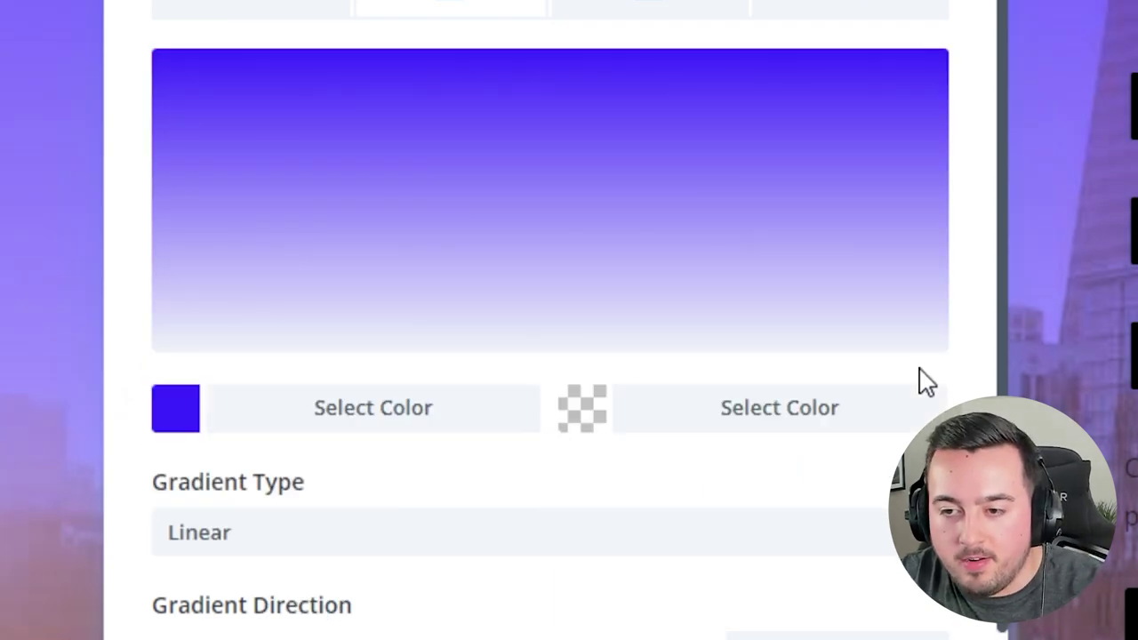
pyautogui.scroll(-9, 926, 383)
pyautogui.click(212, 263)
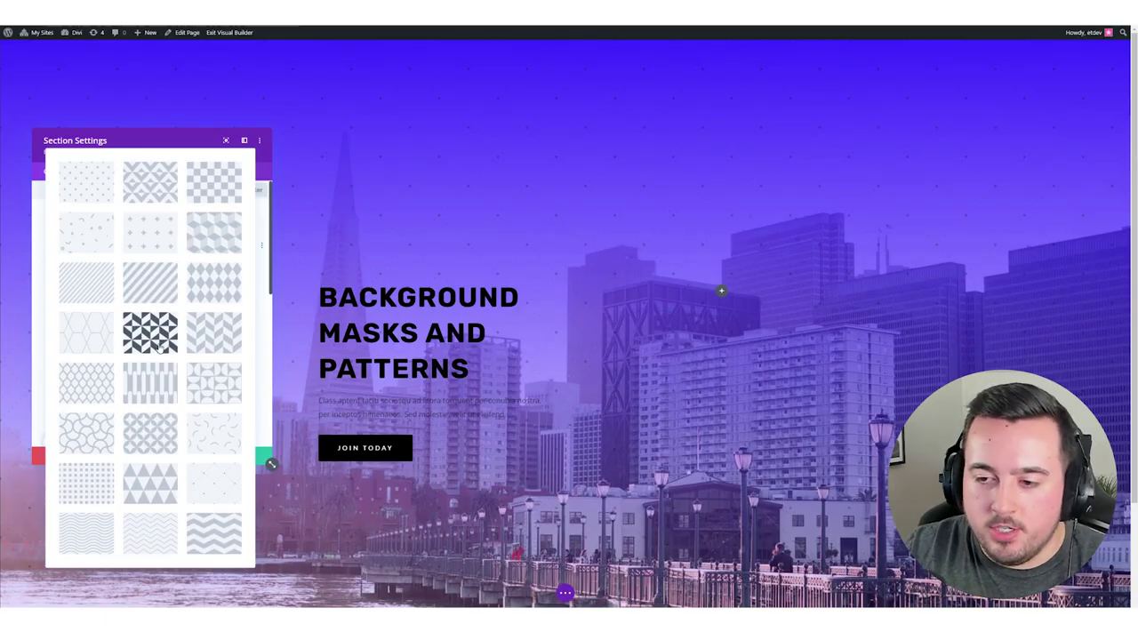
# - Apply the Tufted pattern and a white Honeycomb mask sized to Cover
pyautogui.click(227, 491)
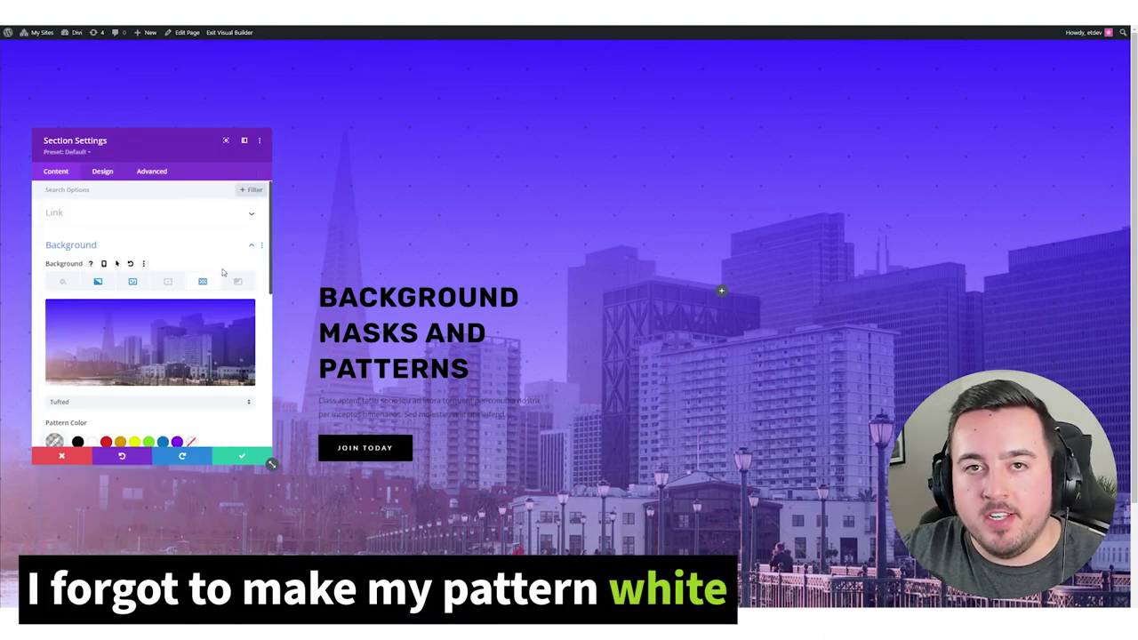
pyautogui.click(238, 281)
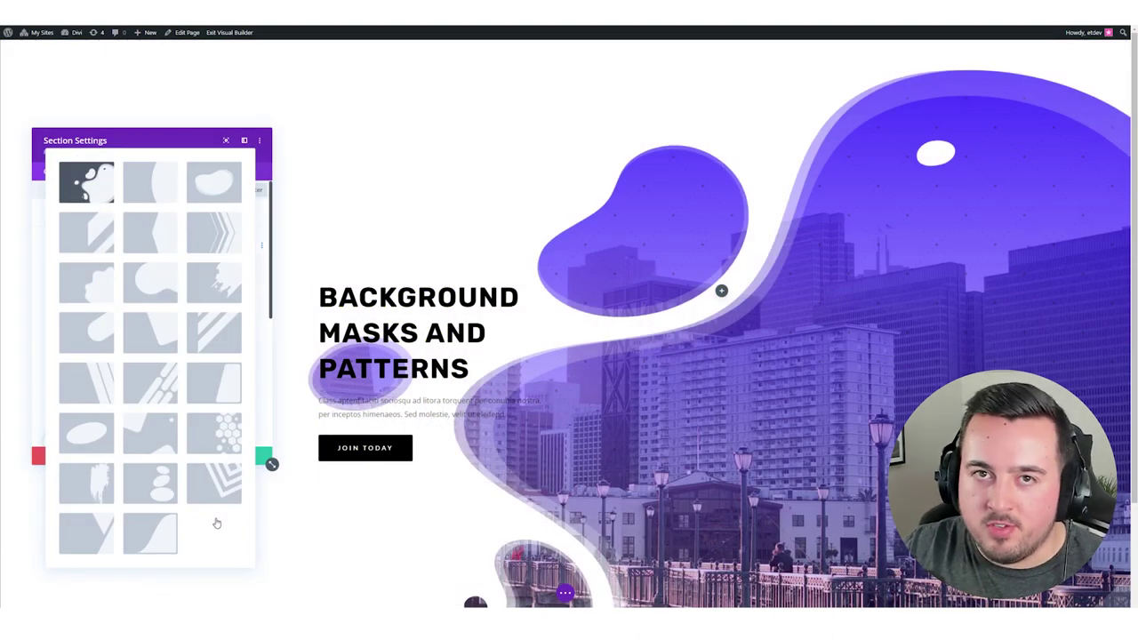
pyautogui.click(236, 431)
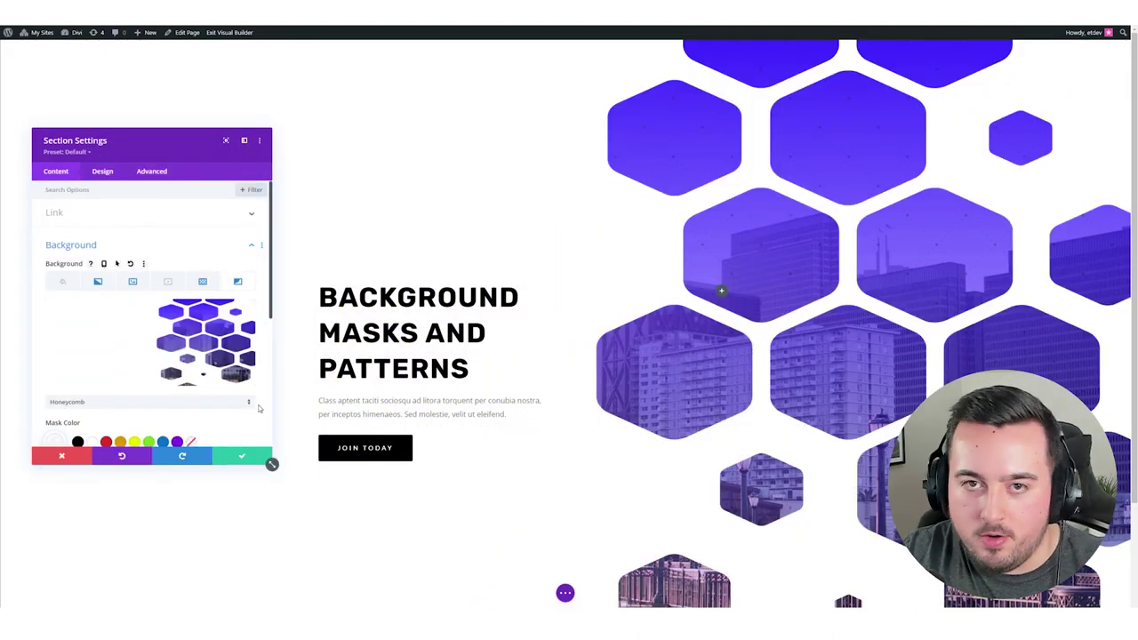
pyautogui.scroll(-5, 259, 407)
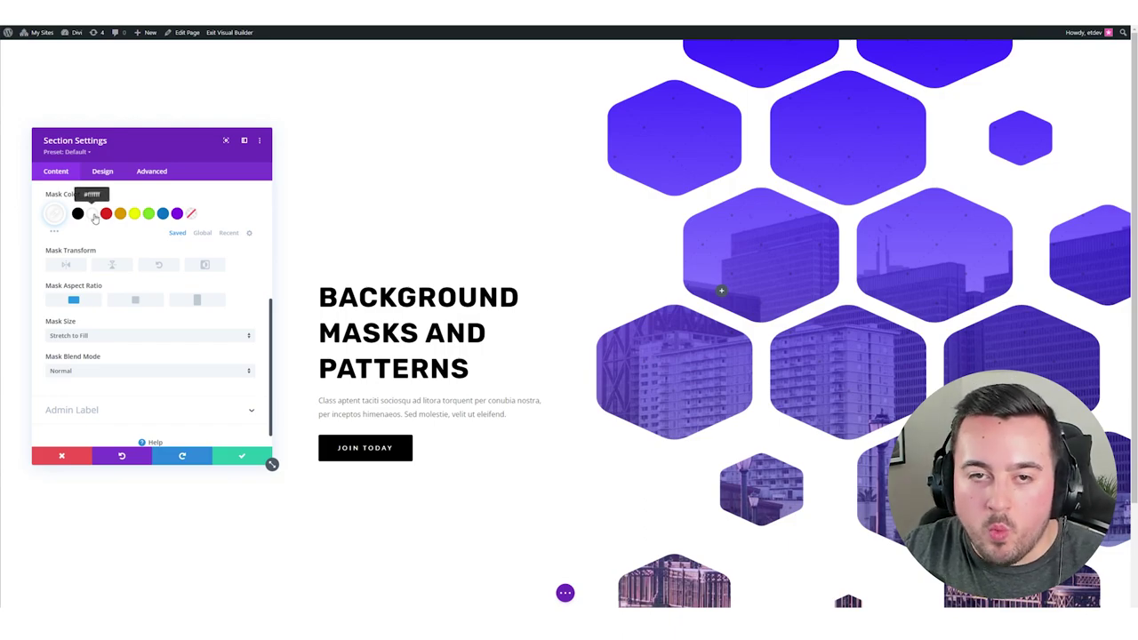
pyautogui.click(95, 218)
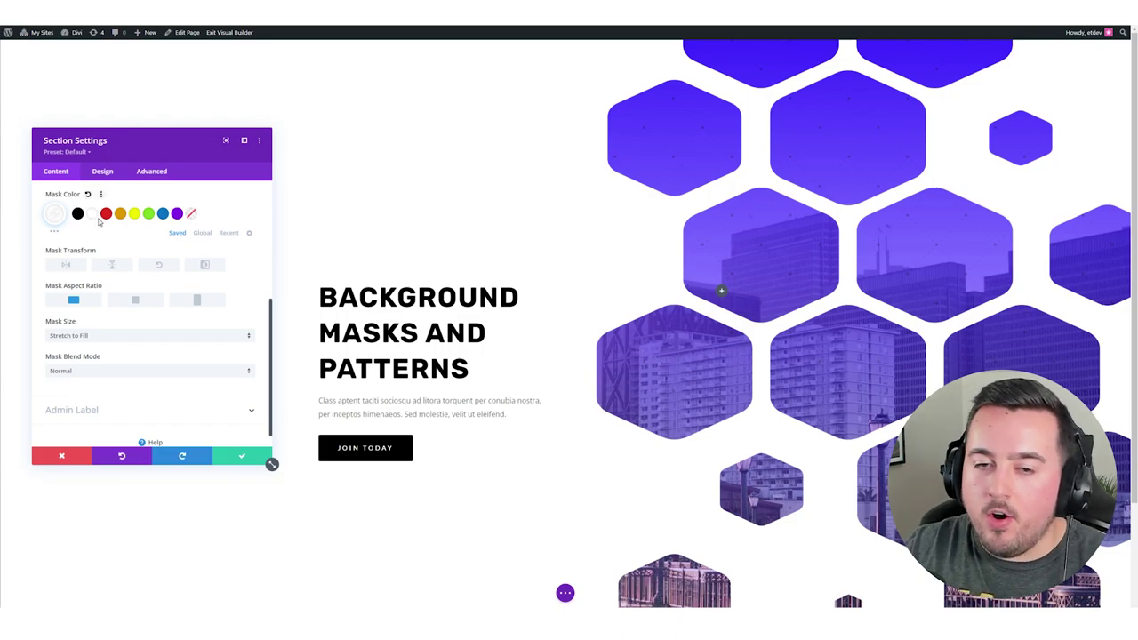
pyautogui.click(103, 336)
pyautogui.click(94, 360)
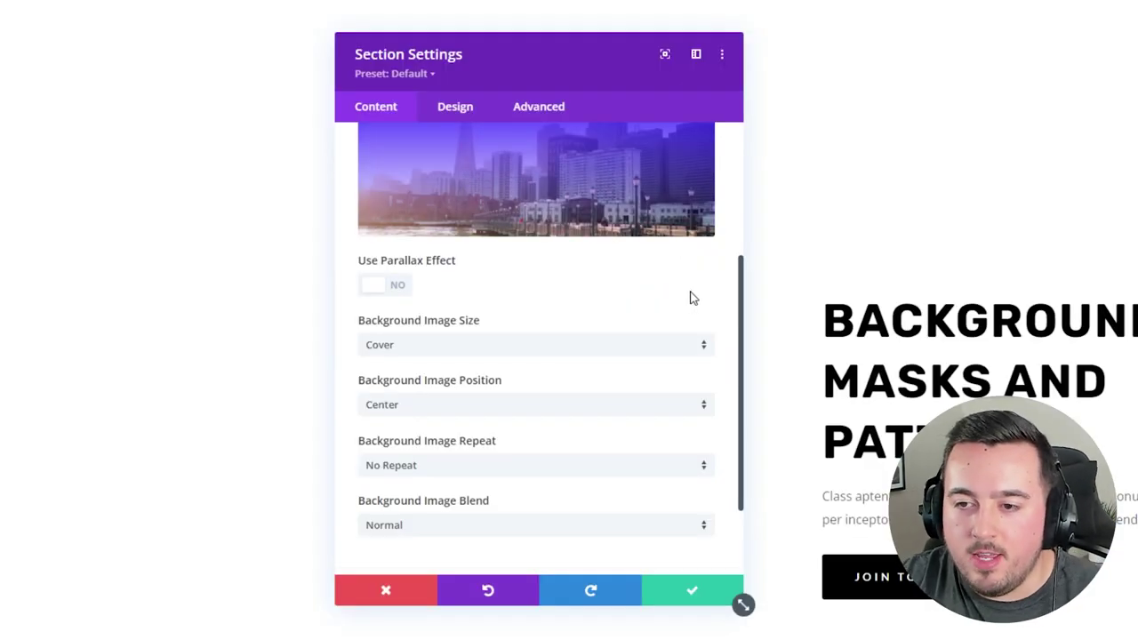
# - Anchor the background photo Bottom Right with a -4vw horizontal offset and Multiply blend
pyautogui.click(555, 417)
pyautogui.click(460, 631)
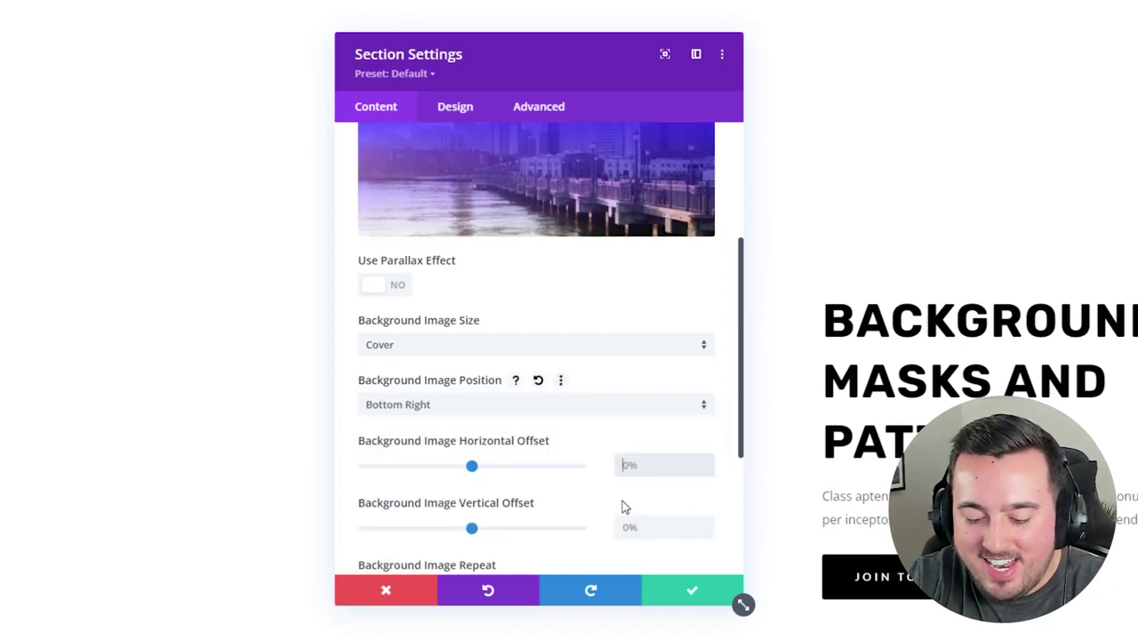
pyautogui.write('-4vw')
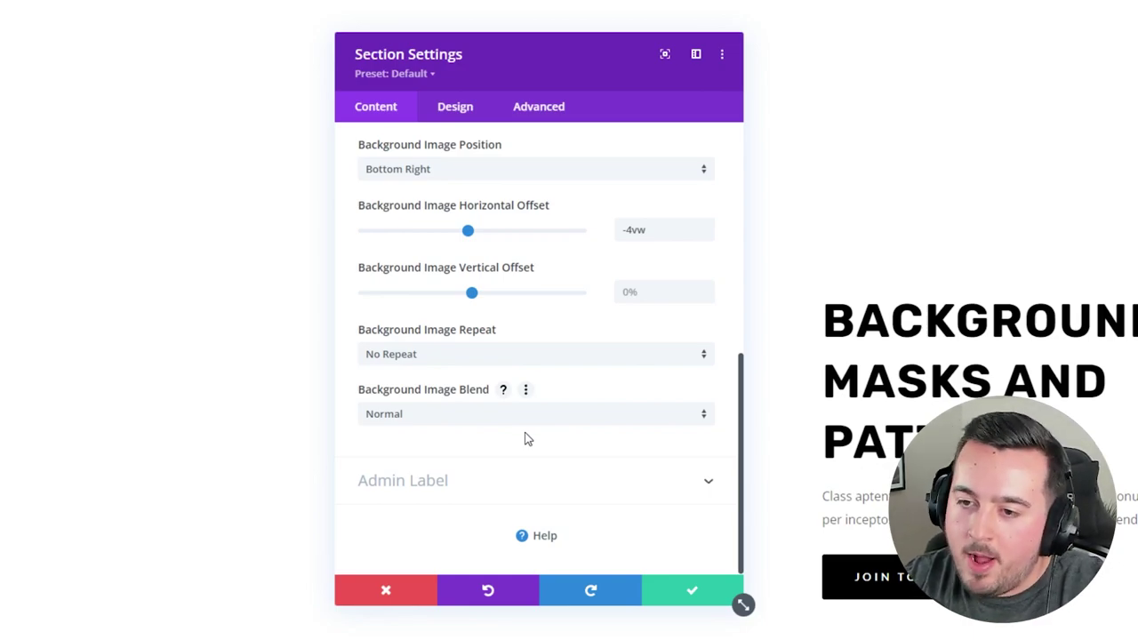
pyautogui.click(459, 424)
pyautogui.click(464, 393)
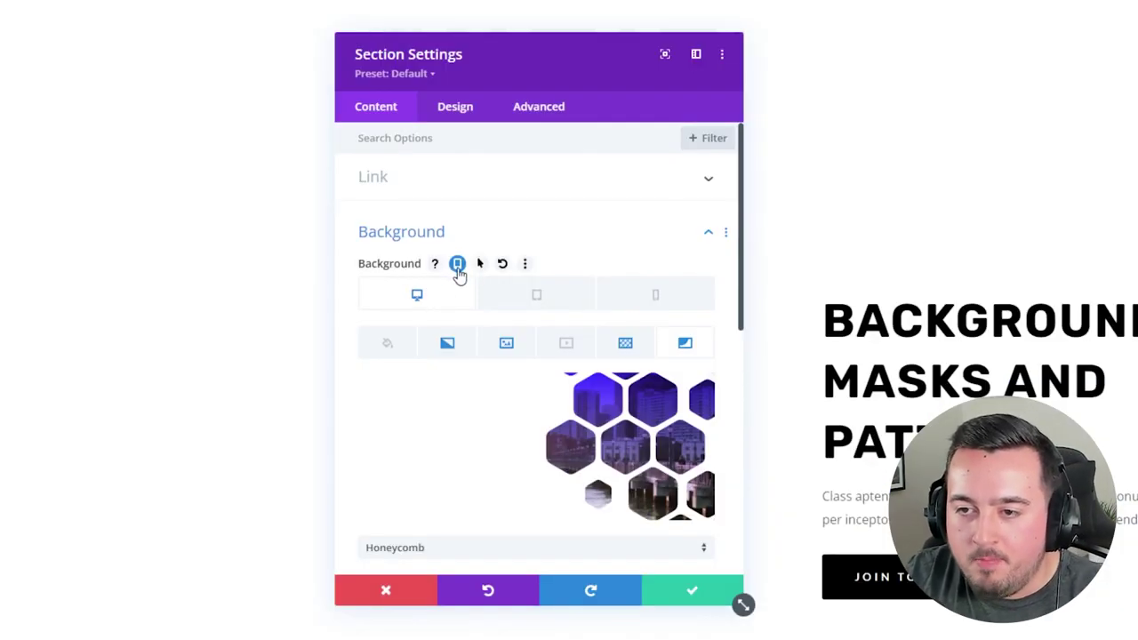
# - On tablet, flip the honeycomb mask horizontally and vertically, then move to the phone settings
pyautogui.click(523, 295)
pyautogui.scroll(-5, 706, 343)
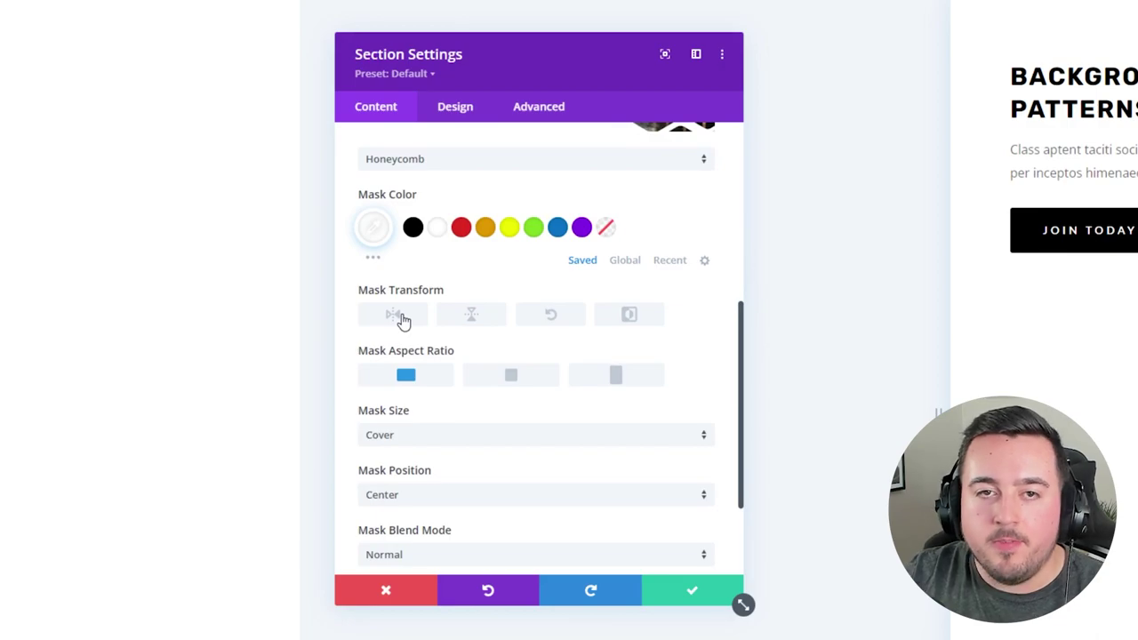
pyautogui.click(402, 320)
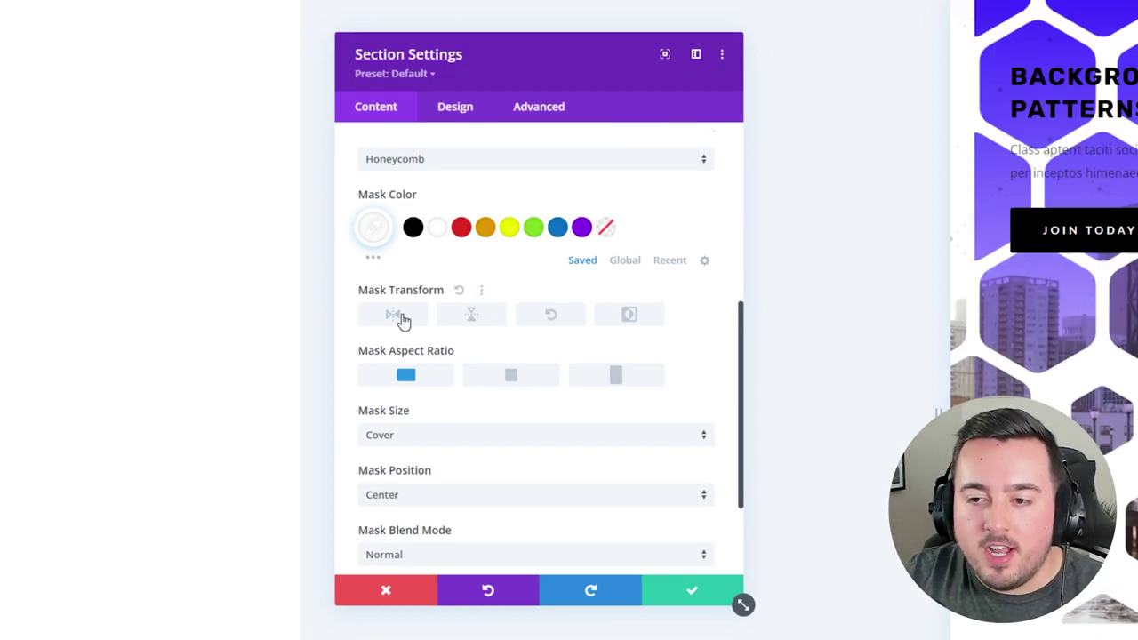
pyautogui.click(548, 319)
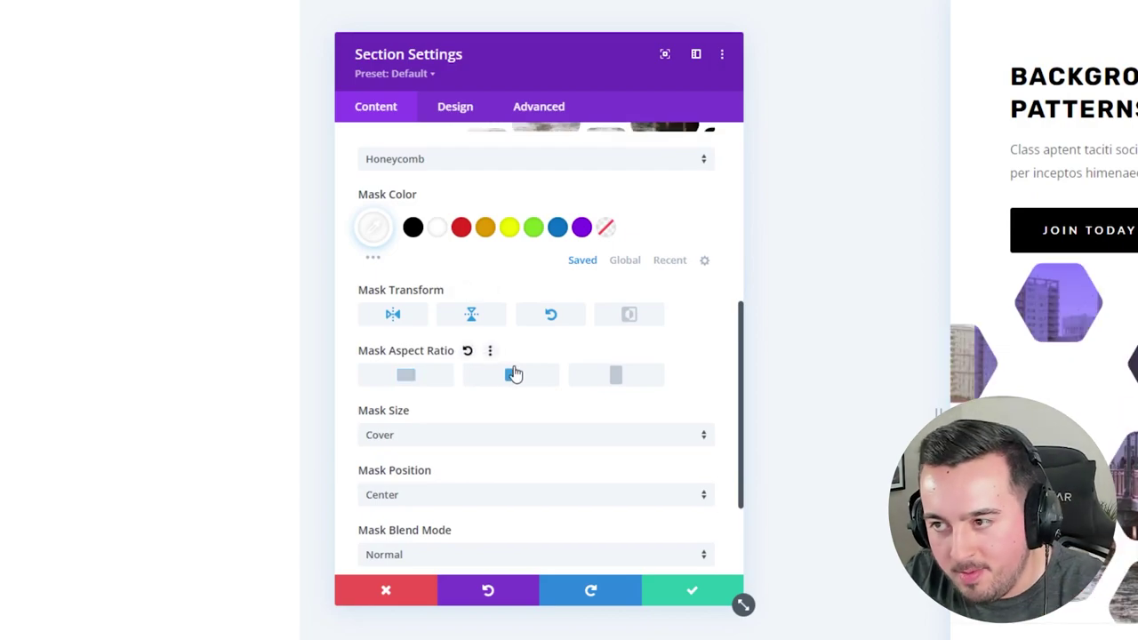
pyautogui.scroll(4, 661, 292)
pyautogui.click(660, 293)
pyautogui.scroll(-4, 662, 295)
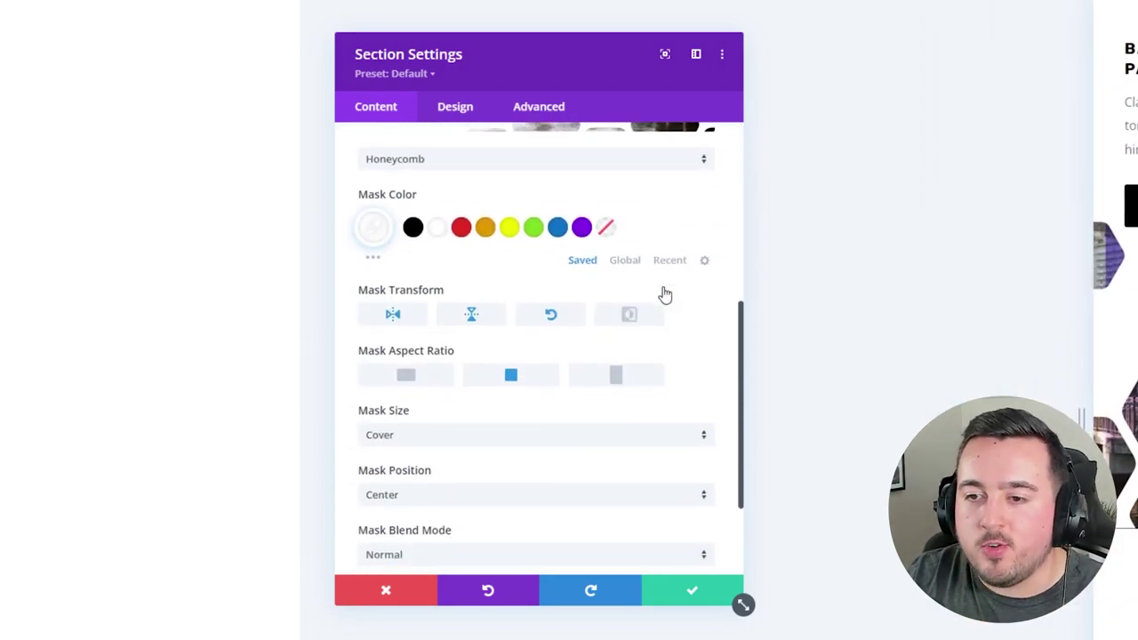